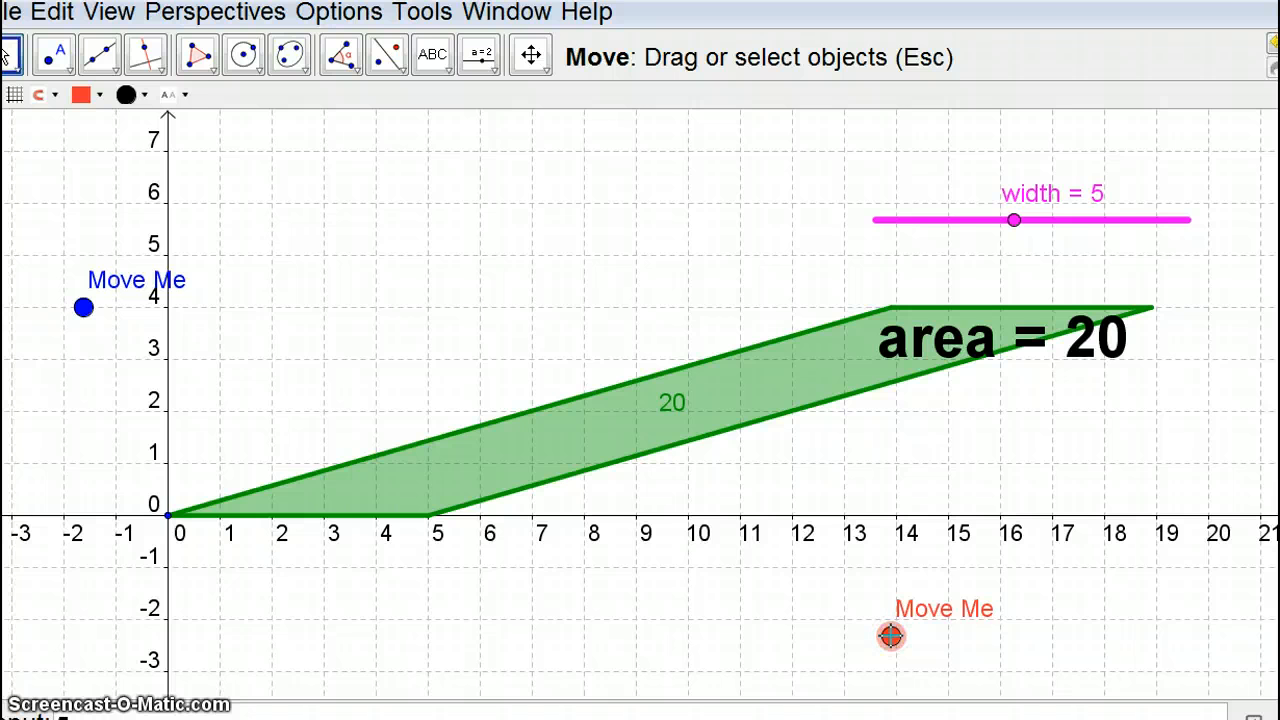
- Slide the red Move Me point to about x = 4 and recolour the parallelogram's right slanted side red
left_click_drag(890, 636, 660, 604)
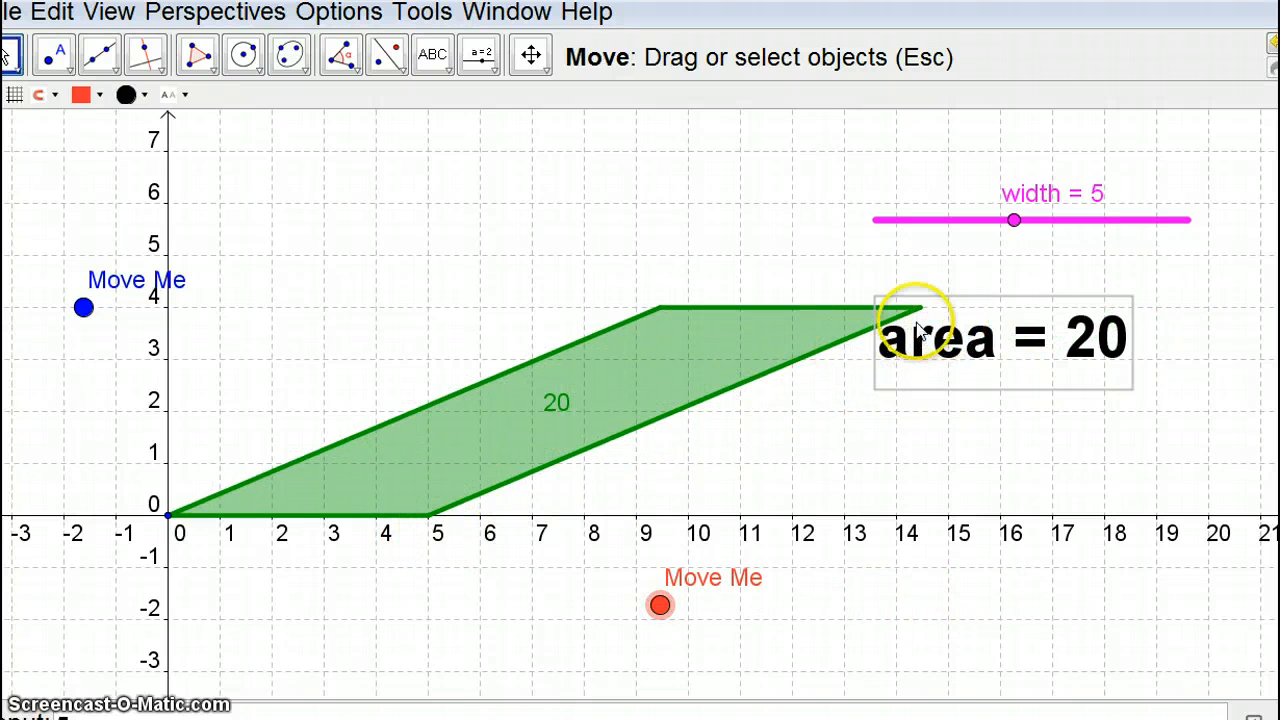
left_click_drag(660, 604, 374, 531)
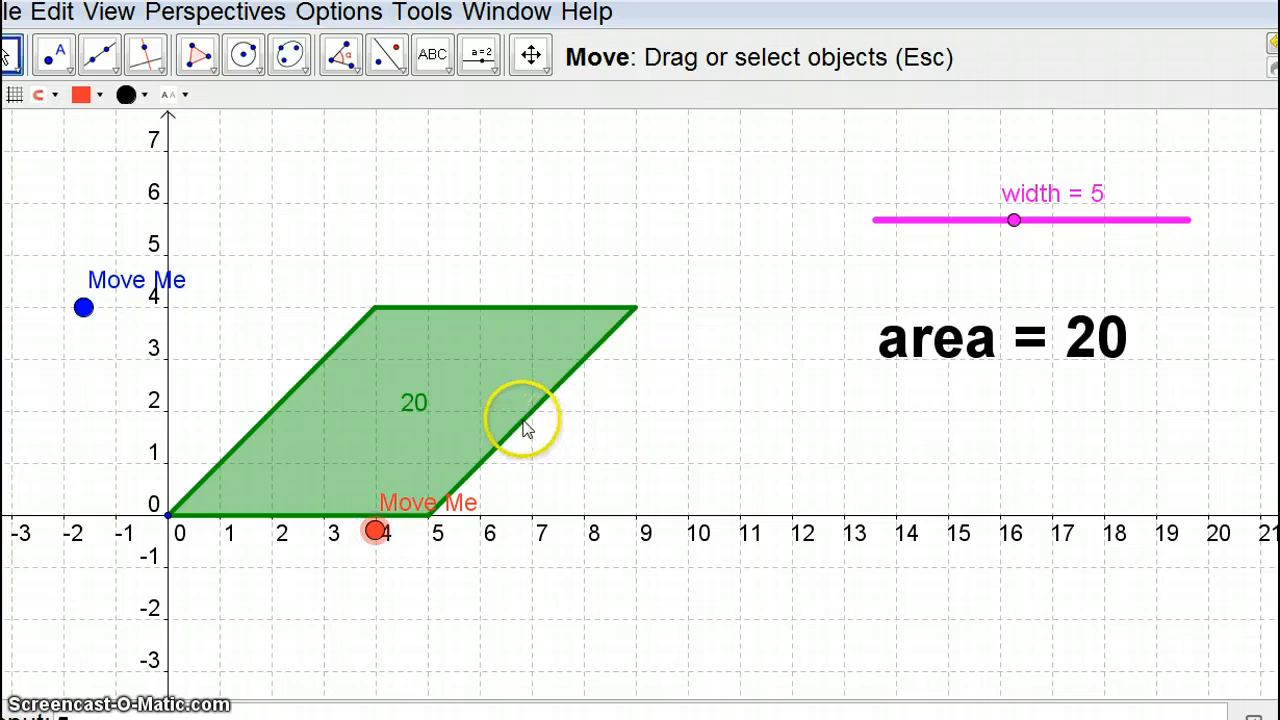
left_click(522, 420)
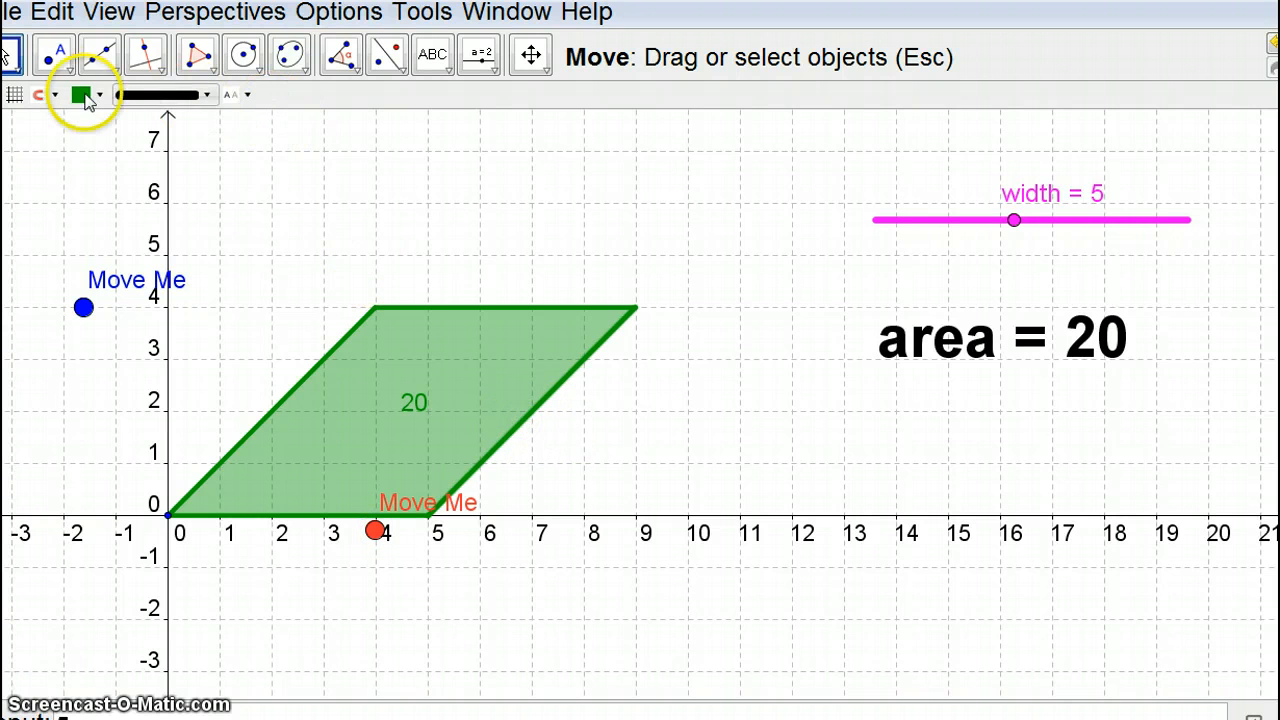
left_click(100, 97)
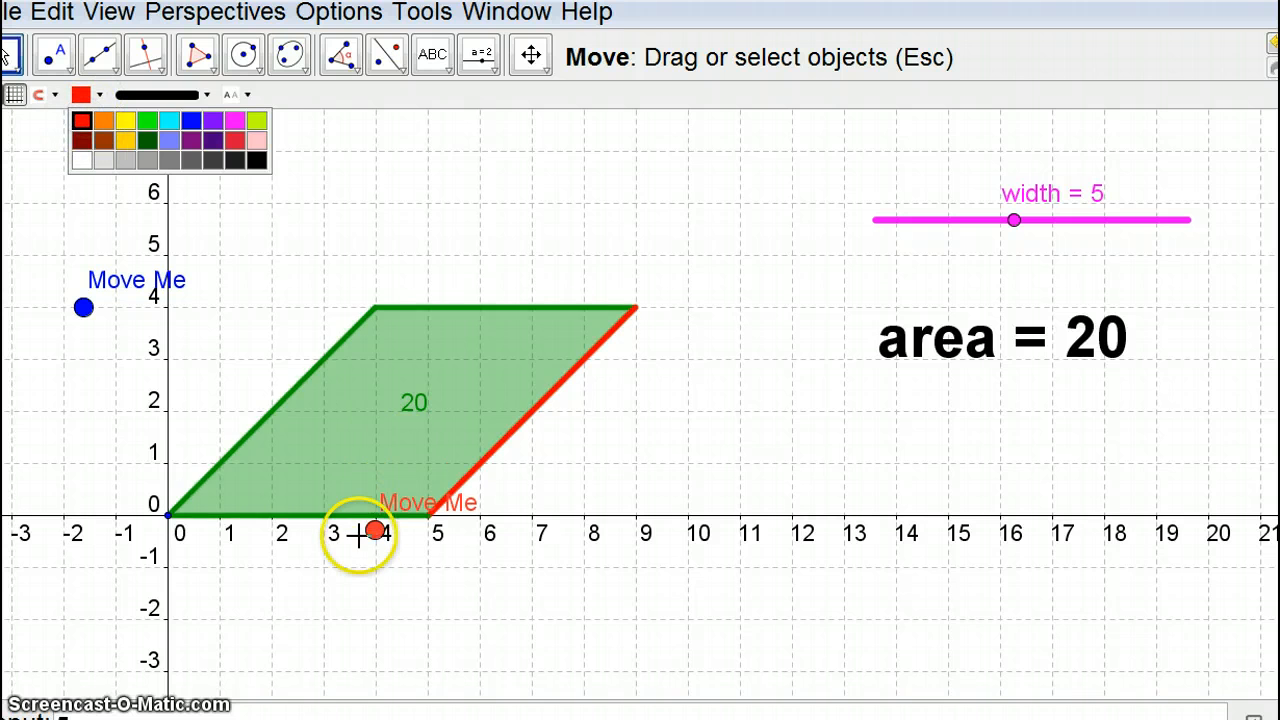
left_click_drag(376, 531, 415, 531)
left_click(472, 537)
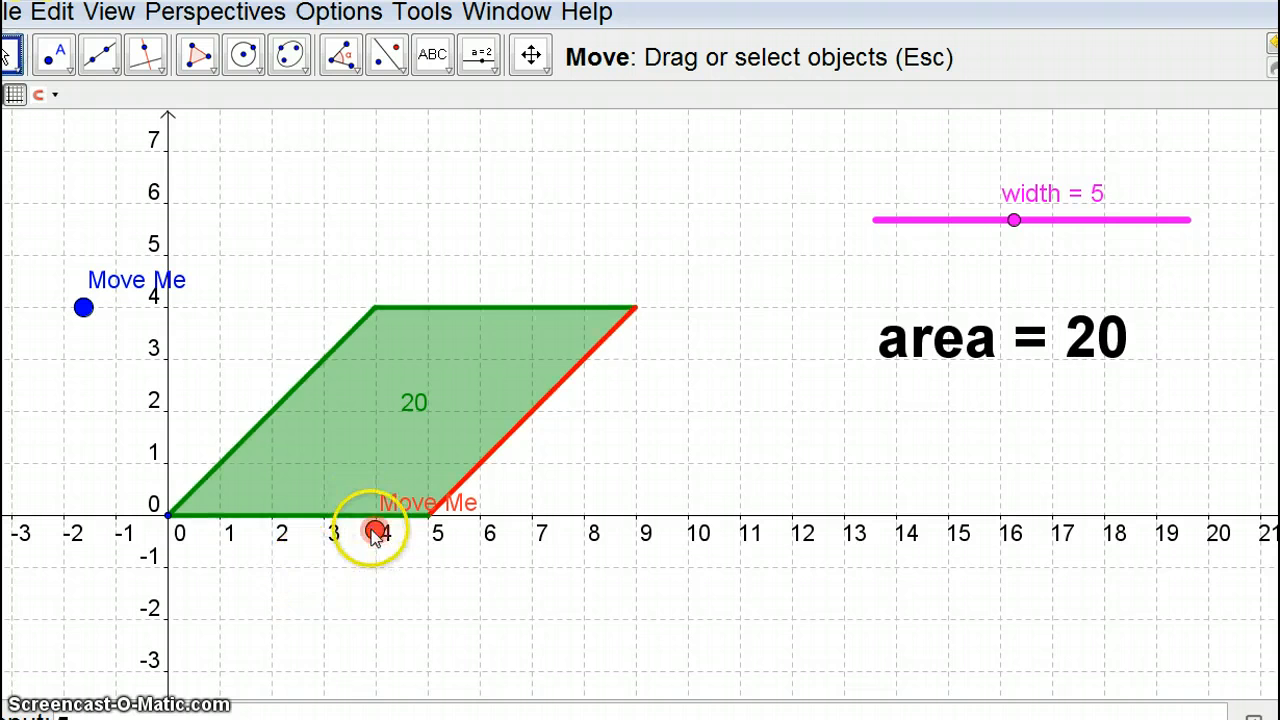
- Slide the red point to about x = 2 and resize the parallelogram to width 9 and a height of about 6
left_click_drag(375, 531, 285, 602)
left_click(928, 340)
left_click_drag(1014, 221, 1153, 246)
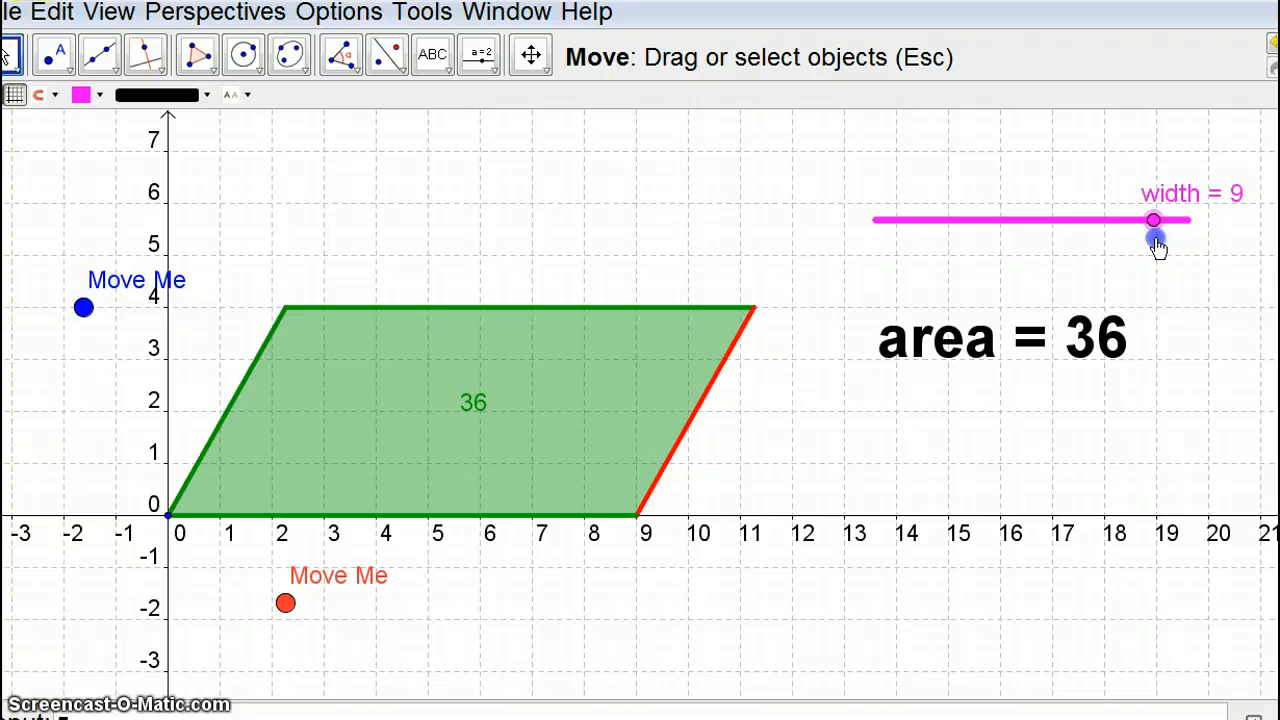
left_click_drag(83, 307, 78, 217)
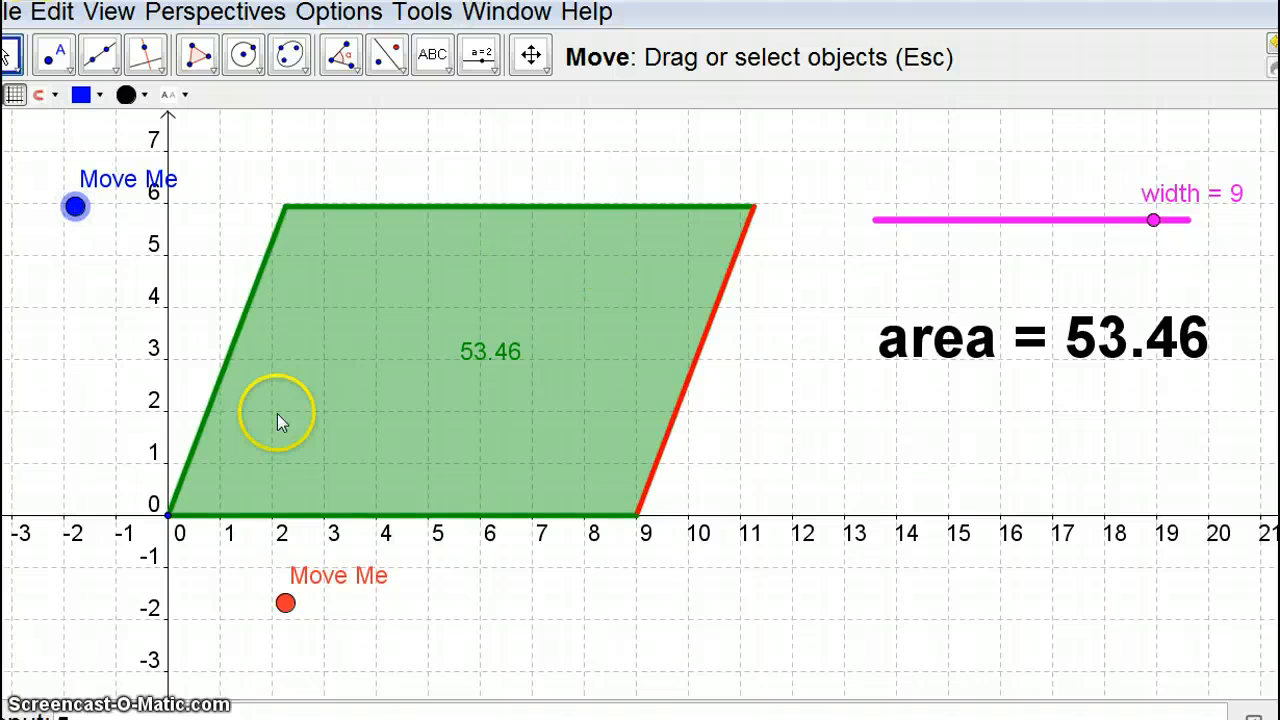
- Resize the parallelogram to width 5 and height 4, with the red Move Me point at about x = 6.5
mouse_move(286, 604)
left_mouse_down()
mouse_move(580, 609)
mouse_move(106, 577)
mouse_move(507, 580)
mouse_move(277, 558)
mouse_move(651, 583)
mouse_move(234, 574)
mouse_move(563, 594)
mouse_move(273, 584)
mouse_move(287, 586)
left_mouse_up()
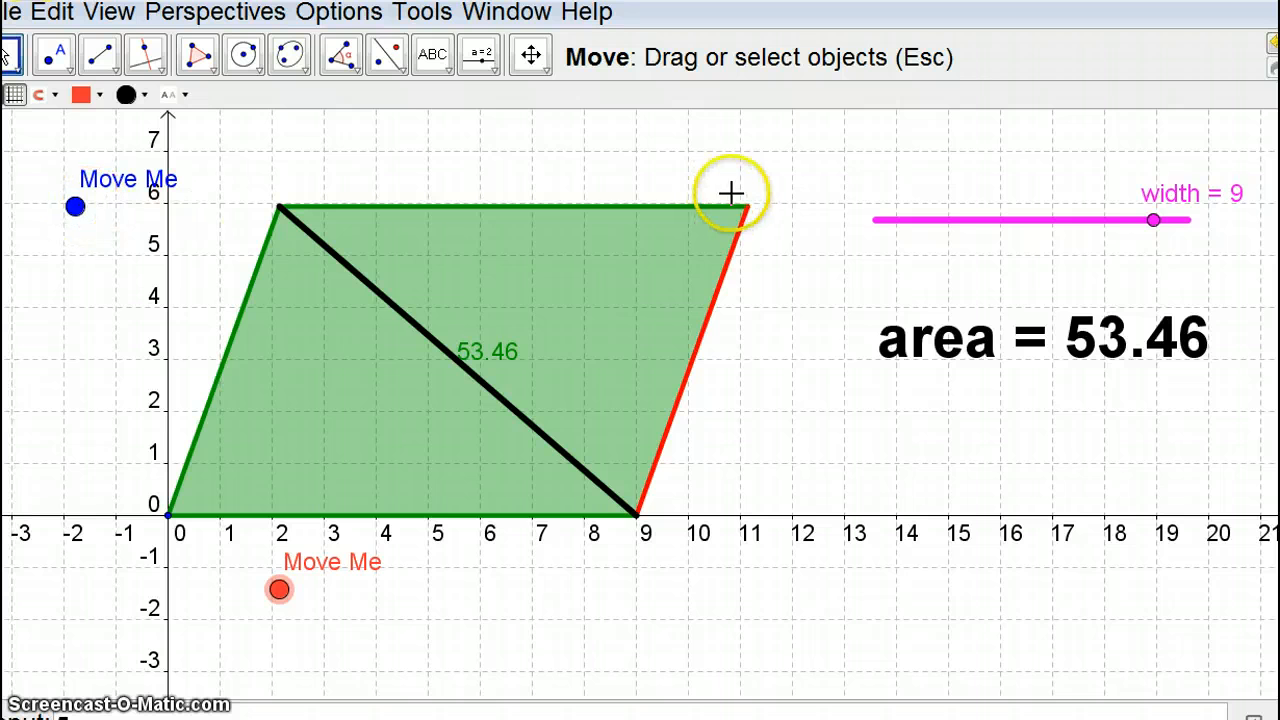
left_click_drag(1153, 220, 1019, 232)
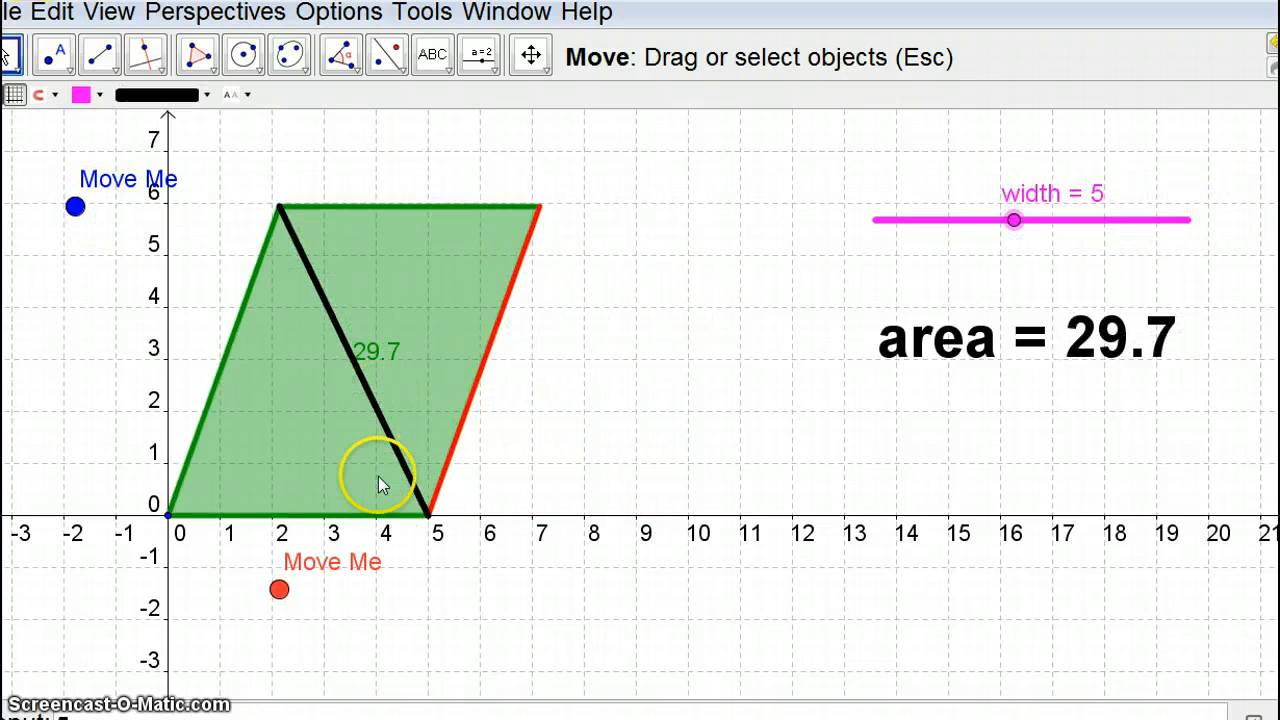
left_click_drag(76, 207, 65, 316)
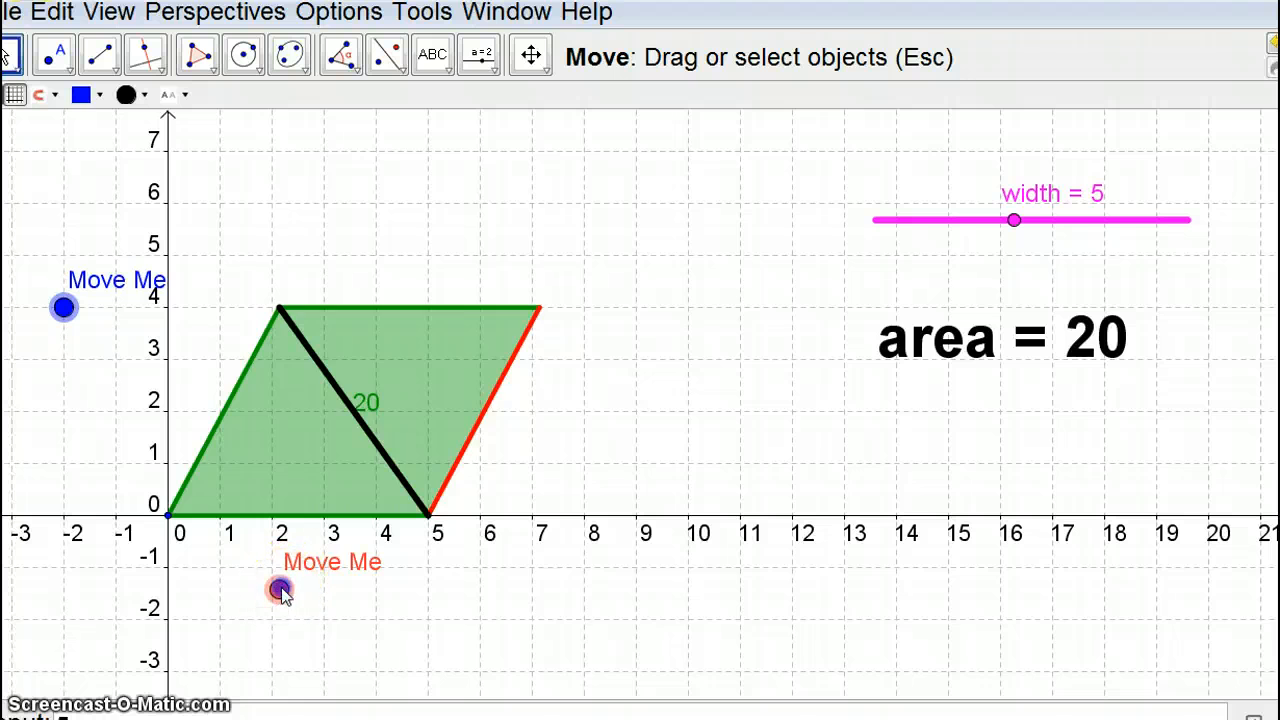
left_click_drag(281, 591, 504, 636)
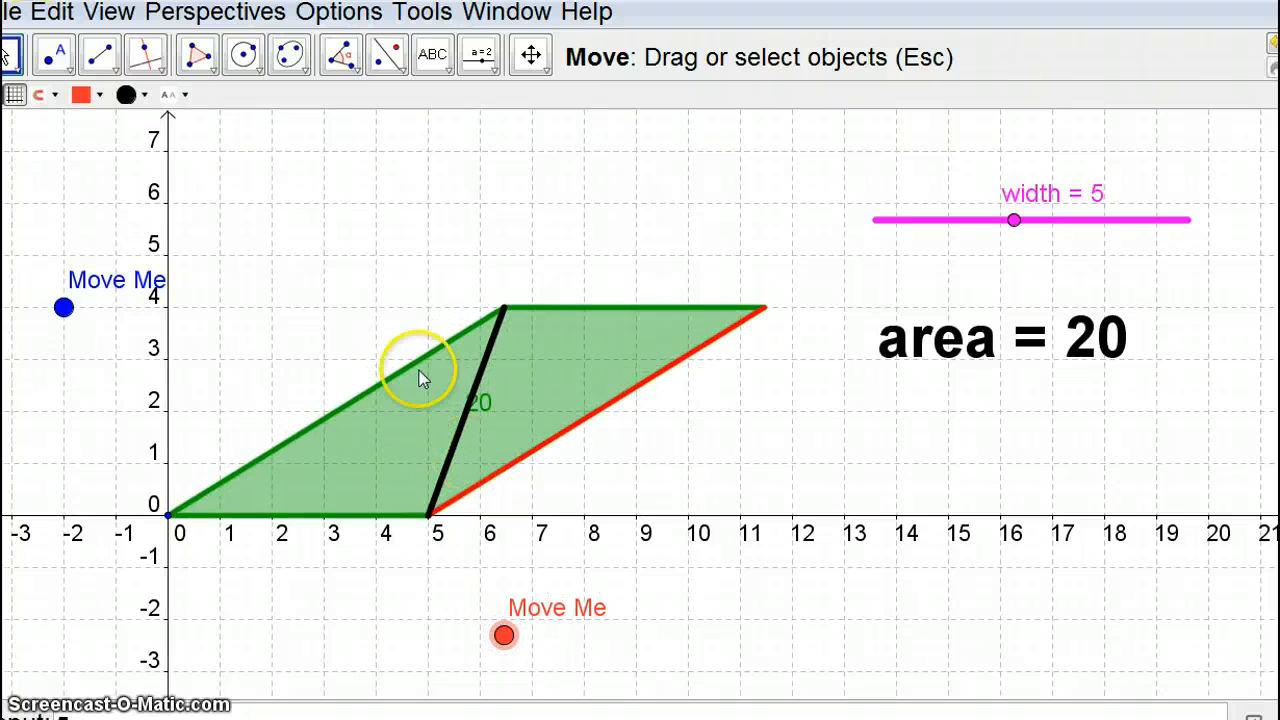
- Construct the midpoint of the parallelogram's black diagonal
left_click(115, 72)
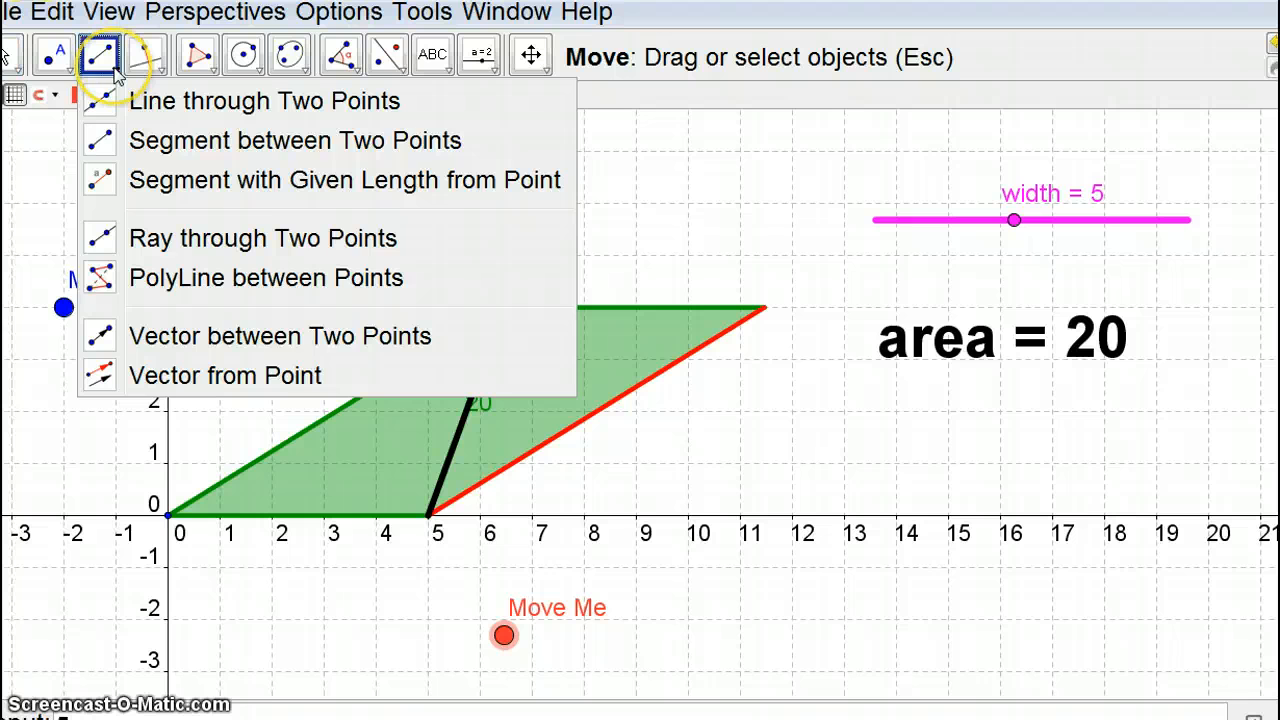
mouse_move(65, 67)
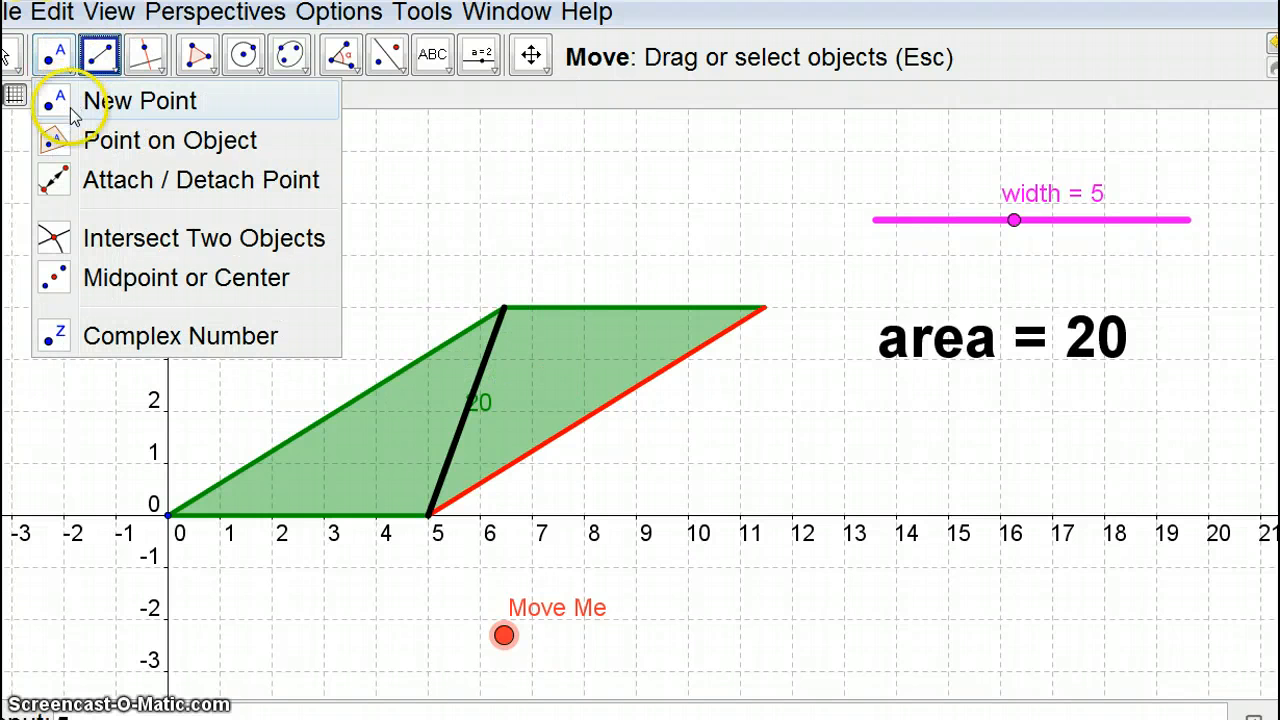
left_click(95, 277)
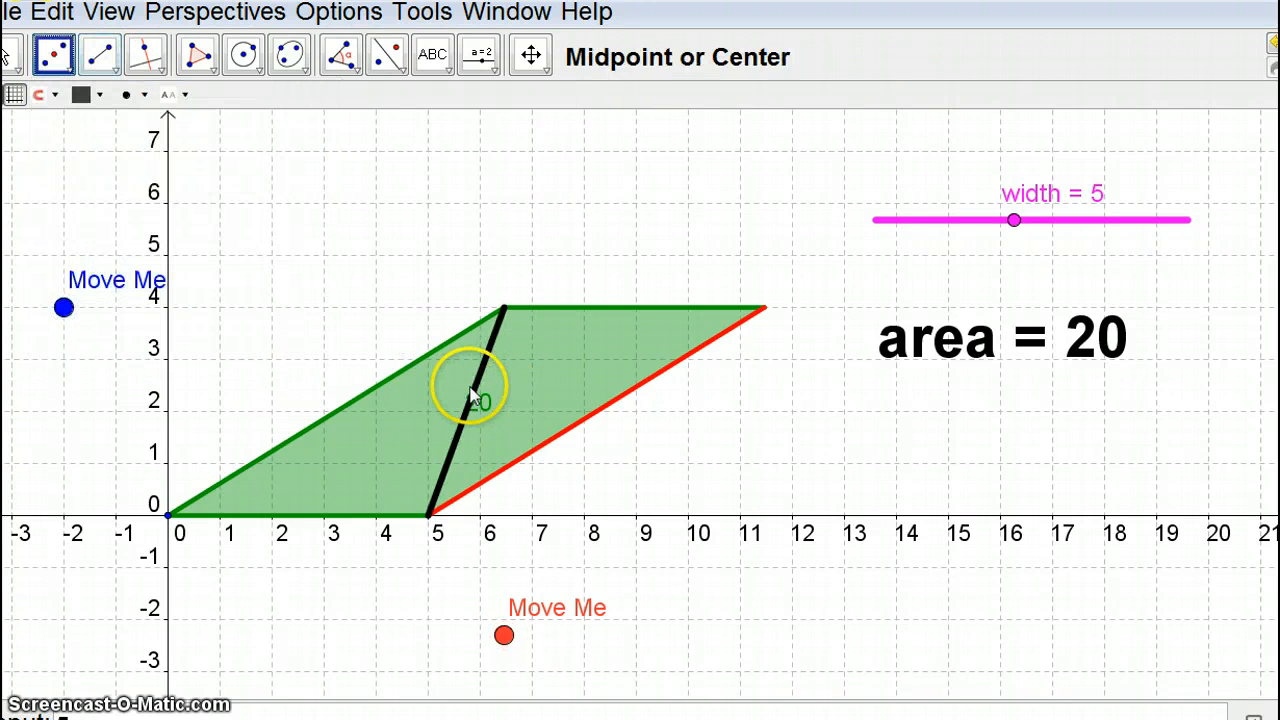
left_click(475, 389)
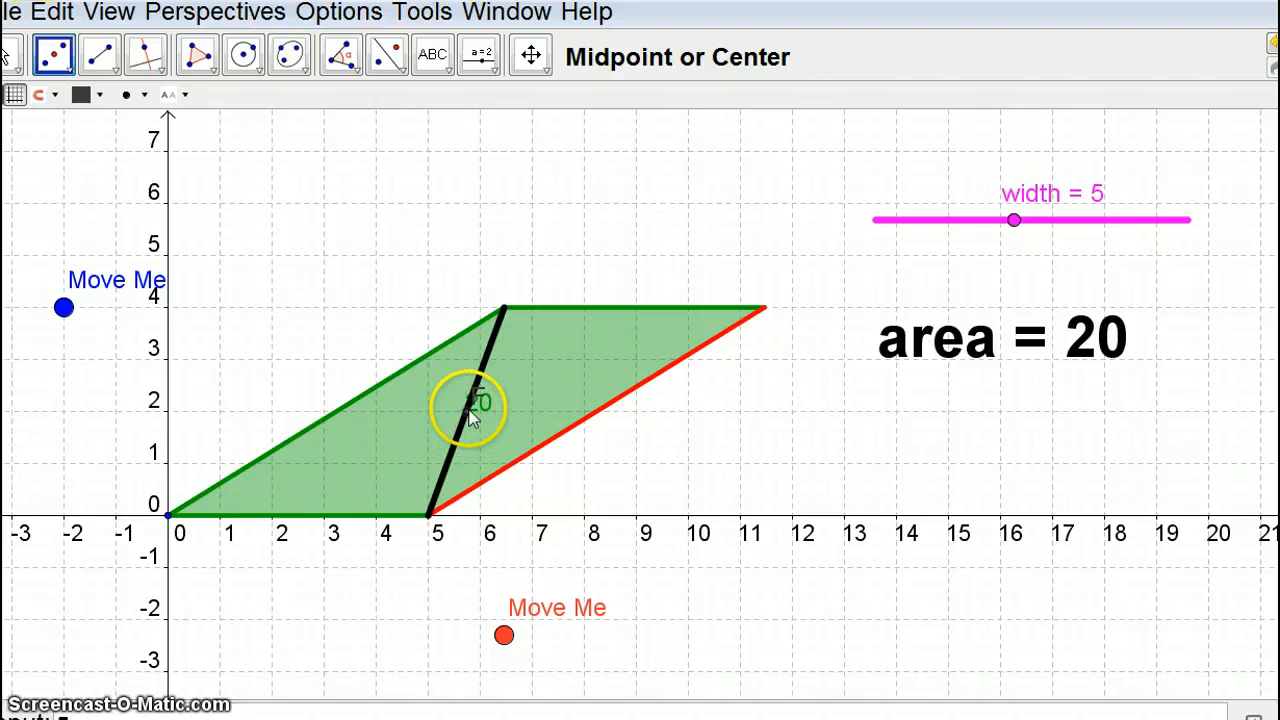
- Format the diagonal's midpoint with a red colour and a point size of 9
right_click(469, 410)
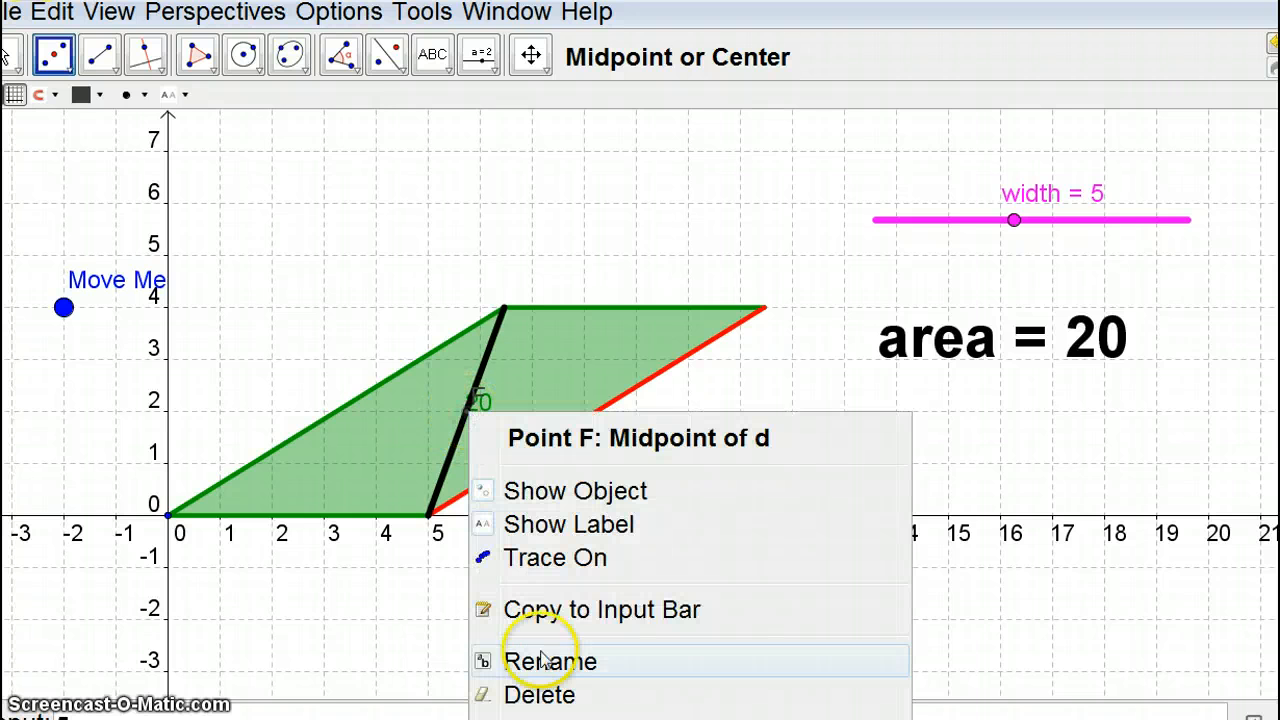
left_click(540, 716)
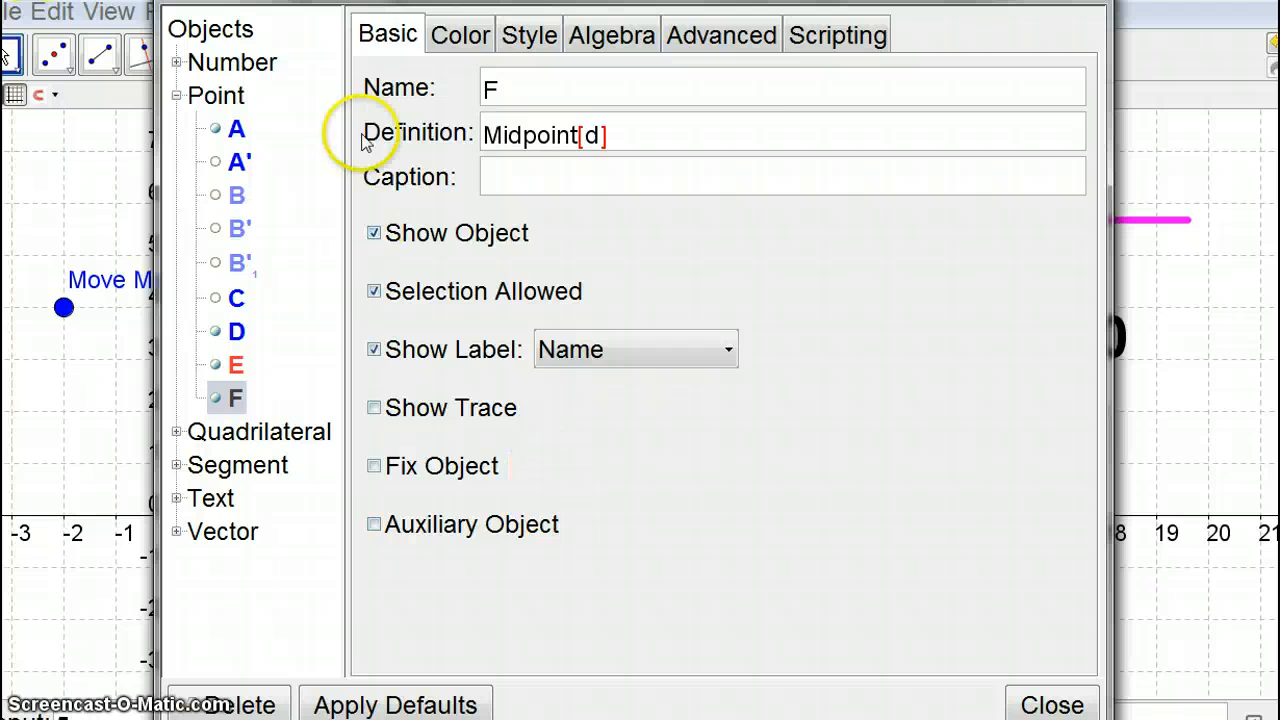
left_click(462, 36)
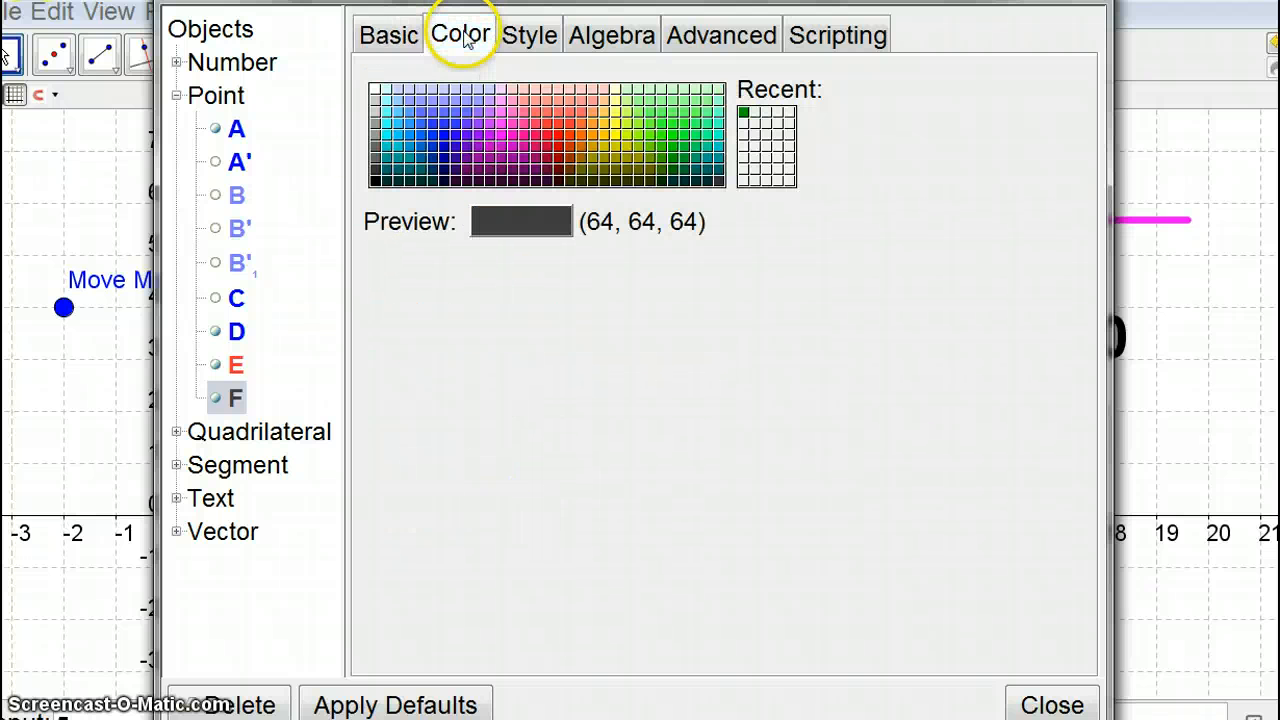
left_click(564, 137)
left_click(403, 38)
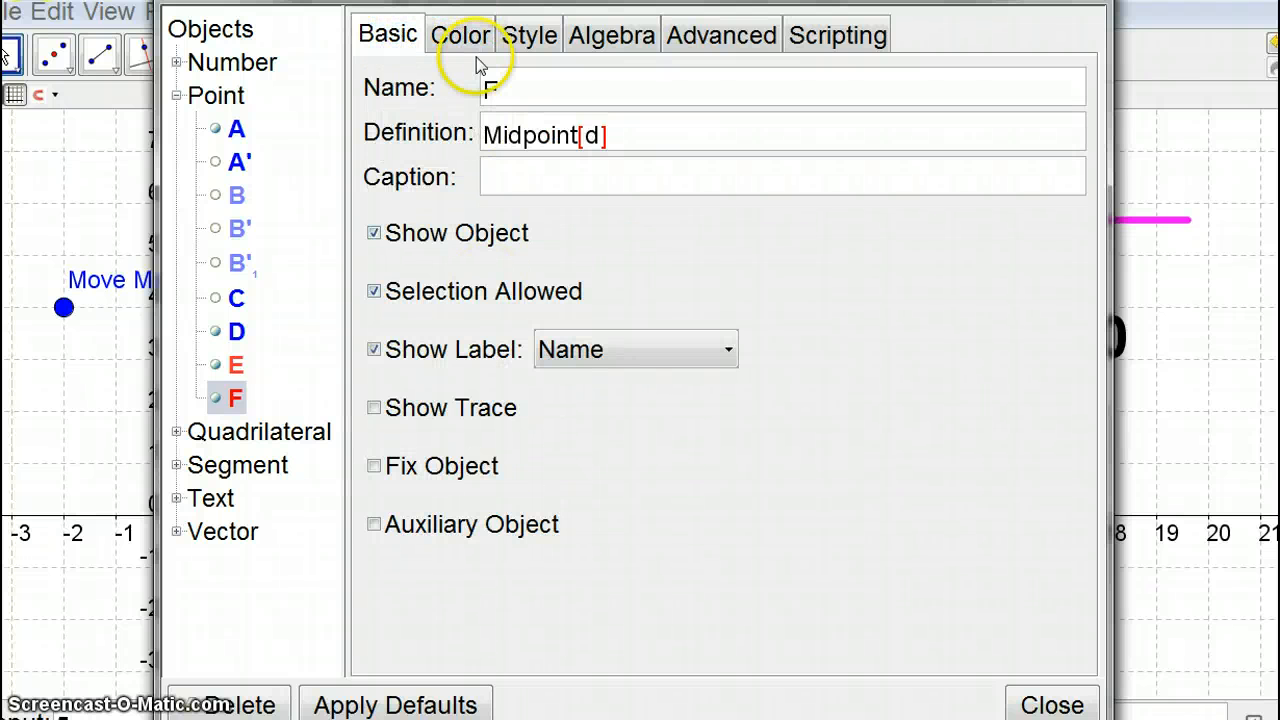
left_click(526, 36)
left_click_drag(426, 118, 654, 123)
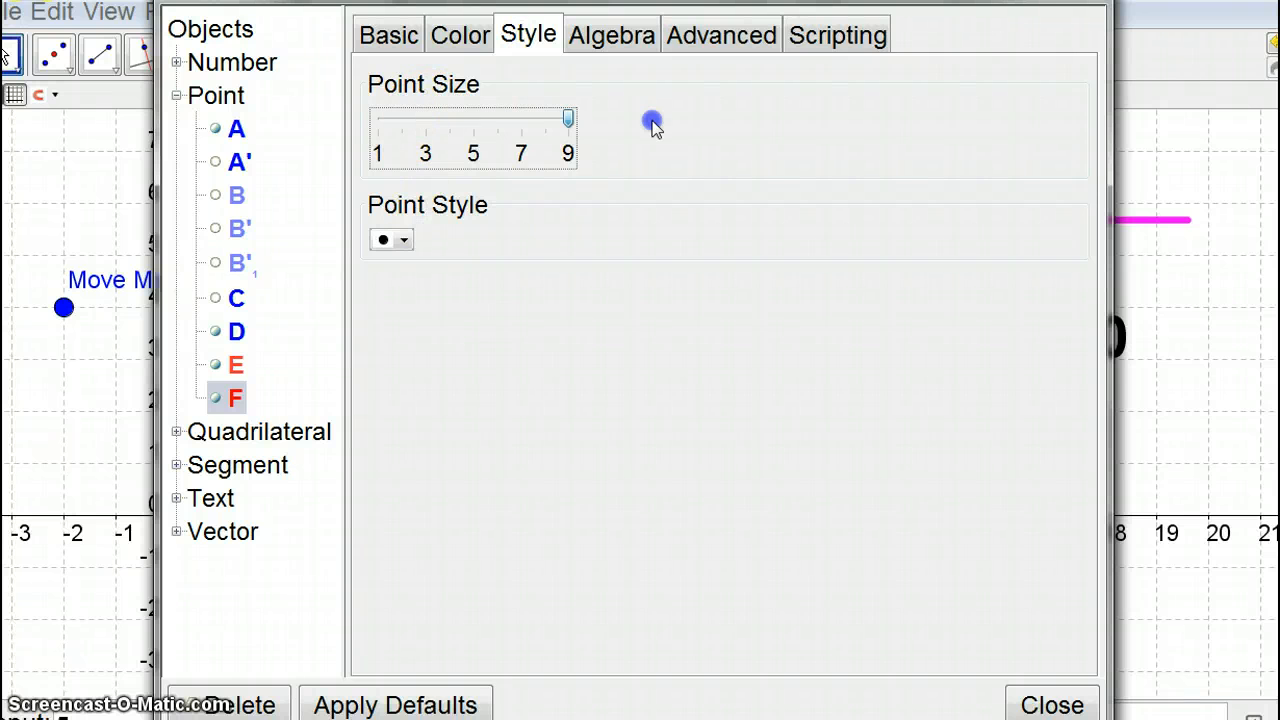
left_click(1051, 703)
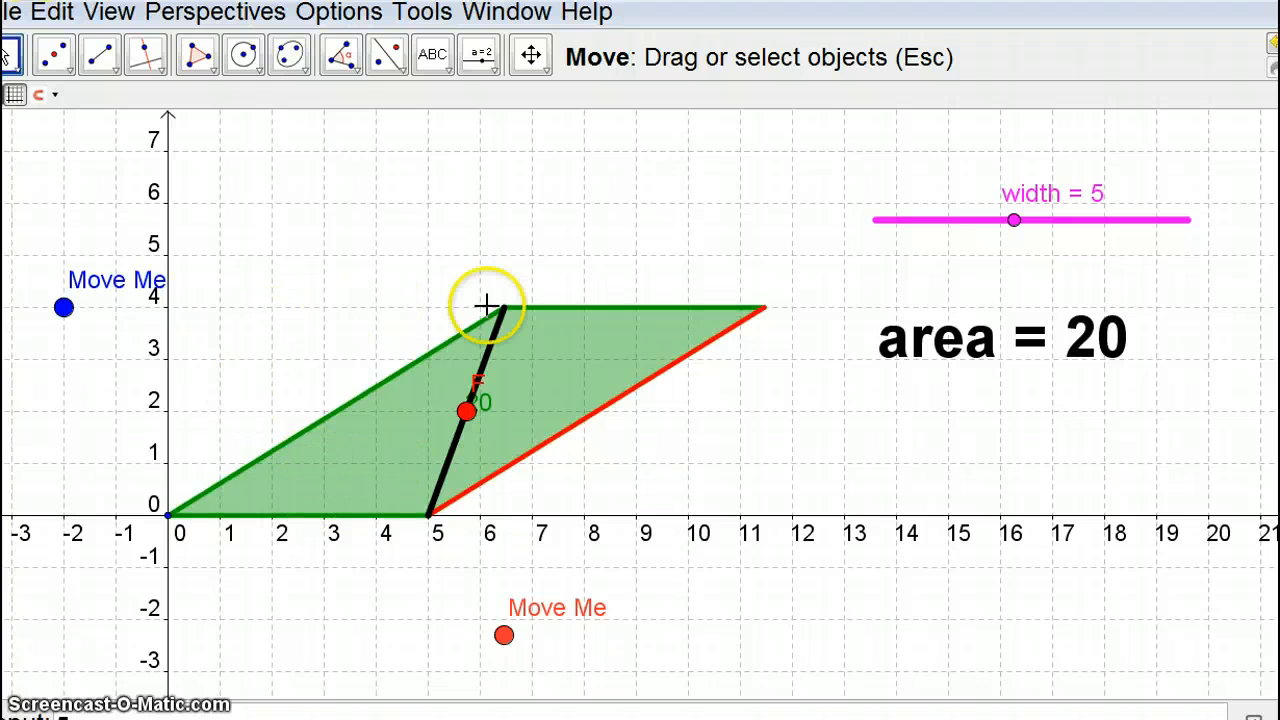
- Draw two circles centred on the diagonal's midpoint, one through the parallelogram's upper-left vertex and one through the origin
left_click(252, 78)
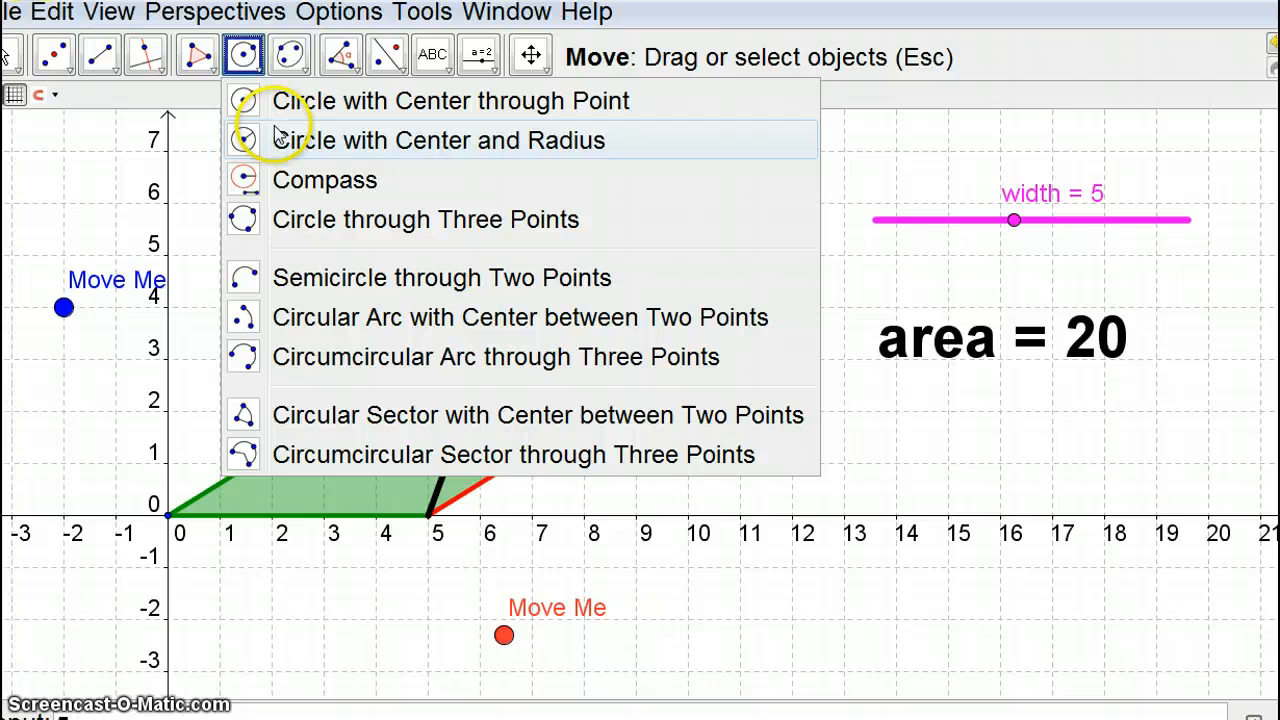
left_click(310, 108)
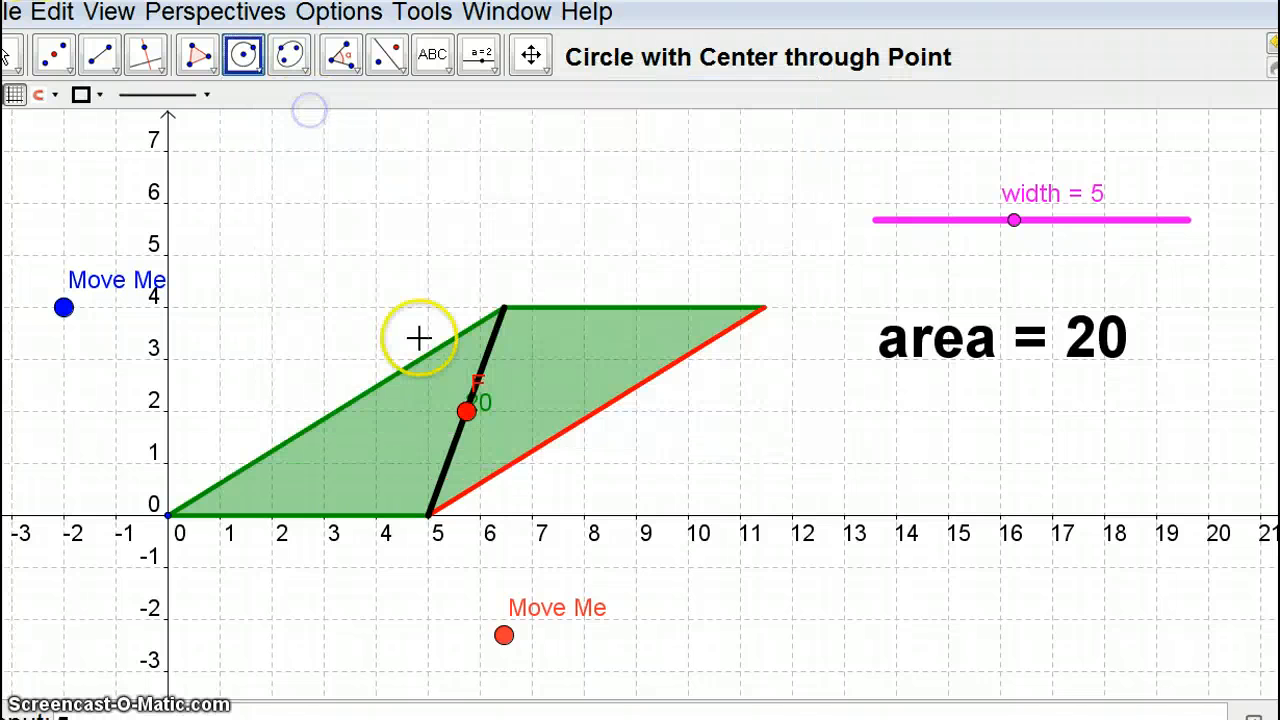
left_click(503, 311)
left_click(462, 412)
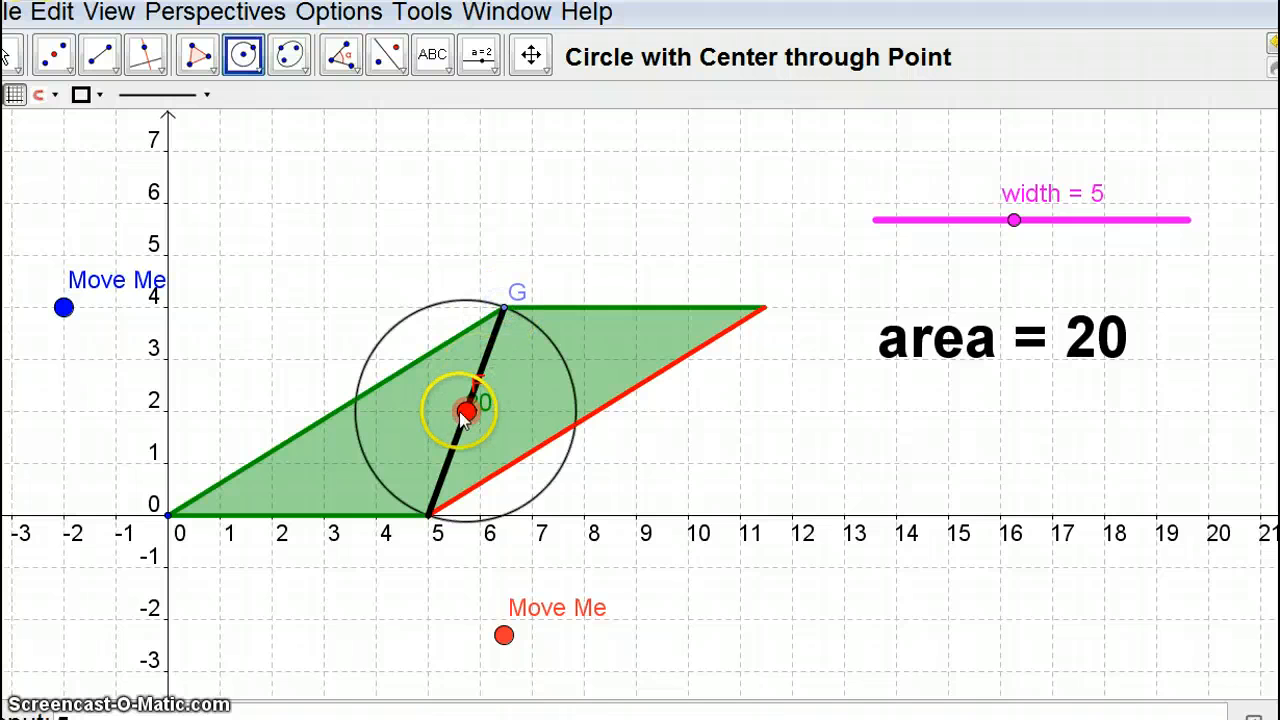
left_click(171, 513)
left_click(552, 281)
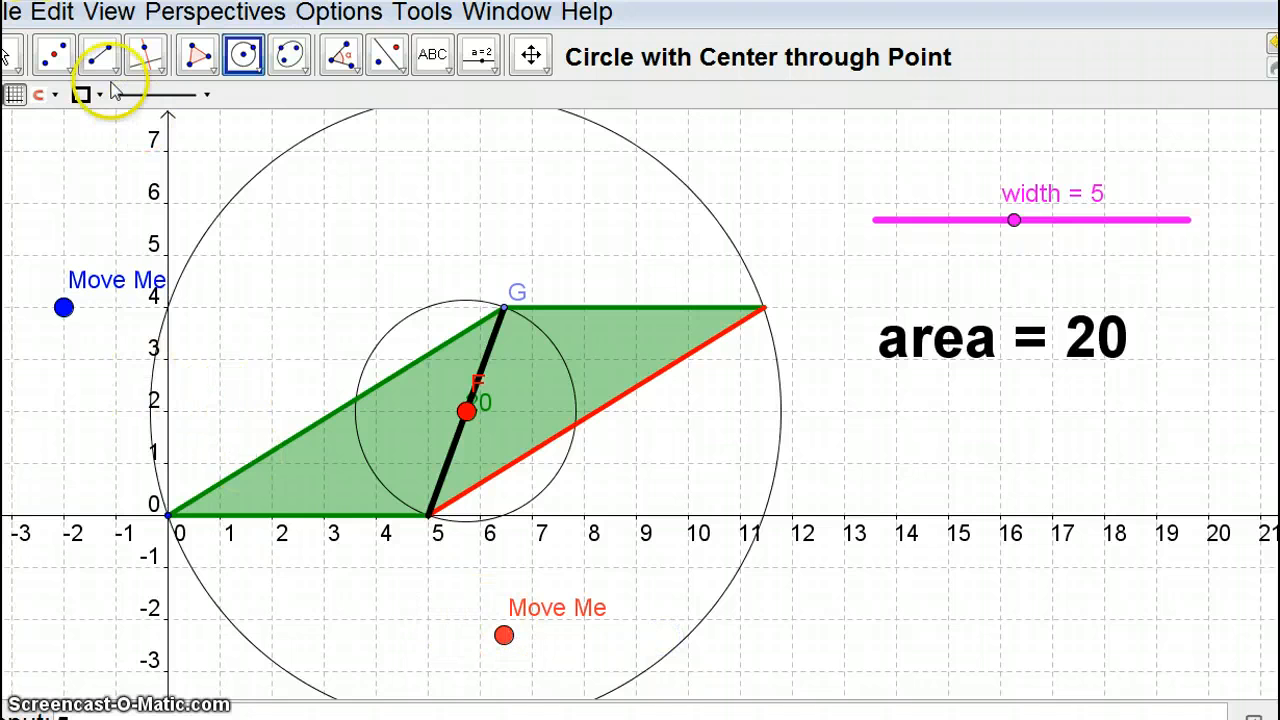
- Test the circles by sliding the red Move Me point to x = 0, forming a rectangle, and back out to about x = 7
left_click(10, 55)
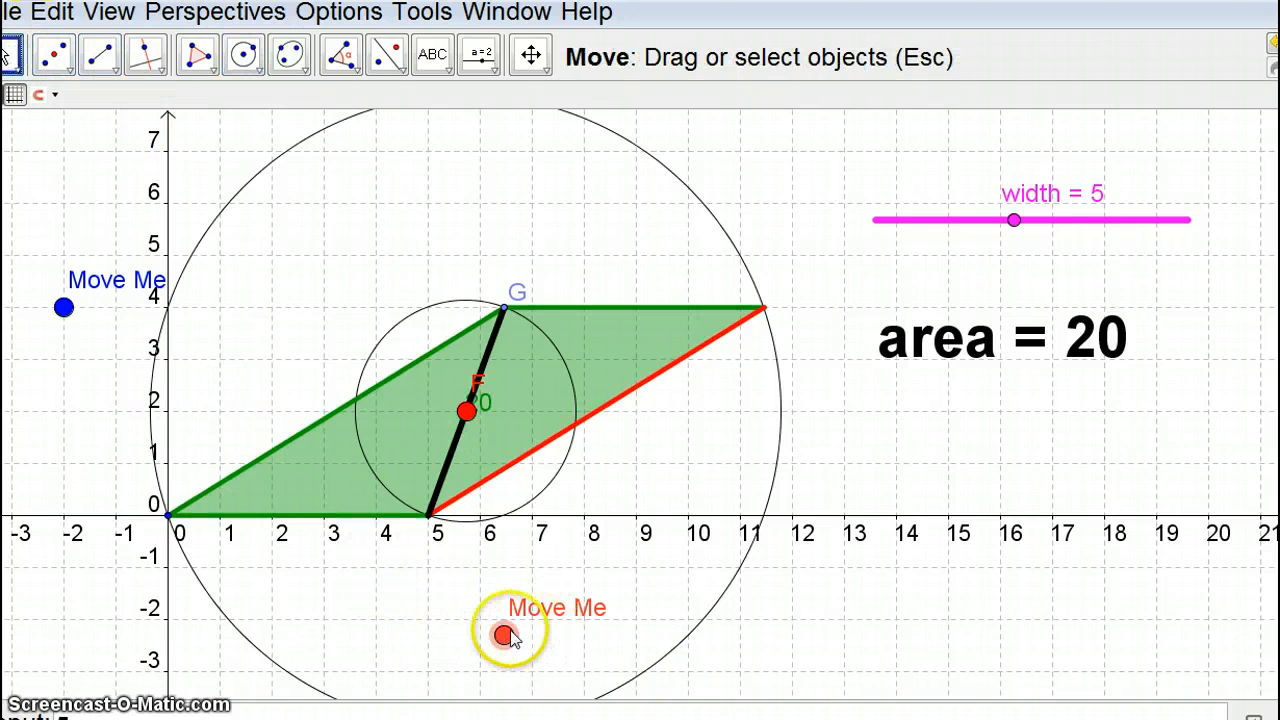
left_click_drag(505, 636, 476, 594)
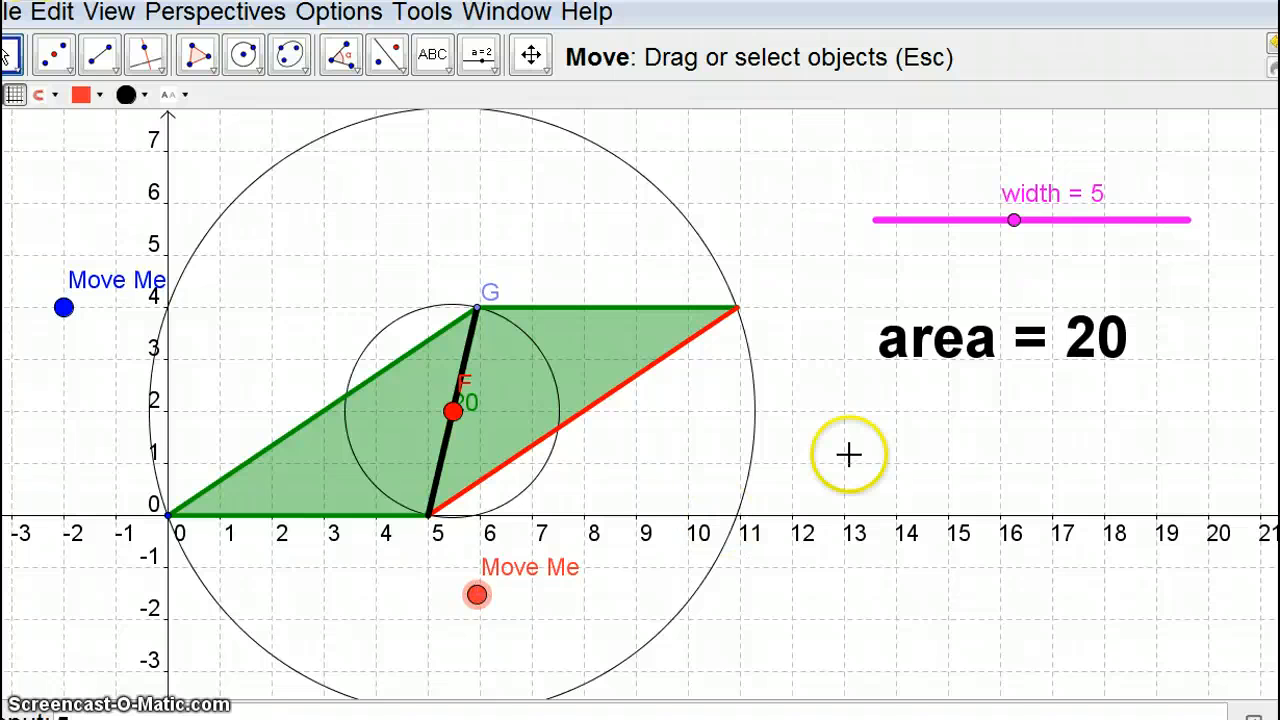
left_click_drag(475, 596, 171, 588)
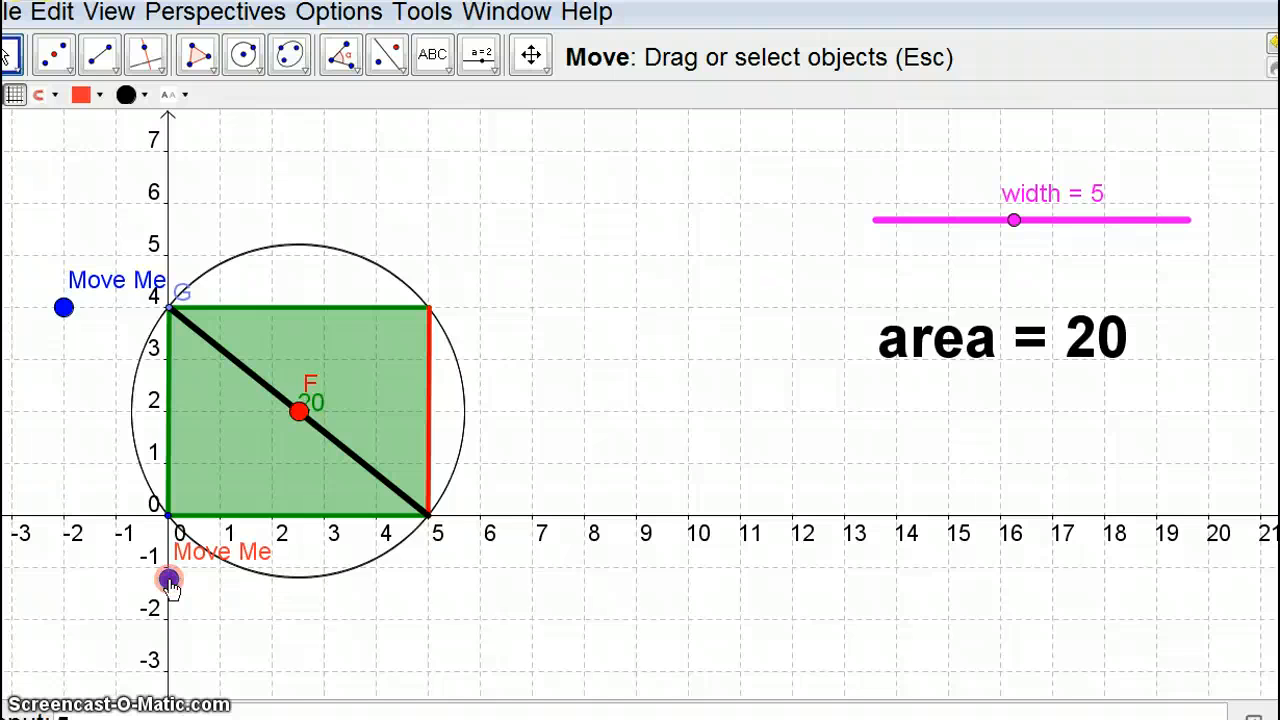
left_click_drag(171, 588, 547, 592)
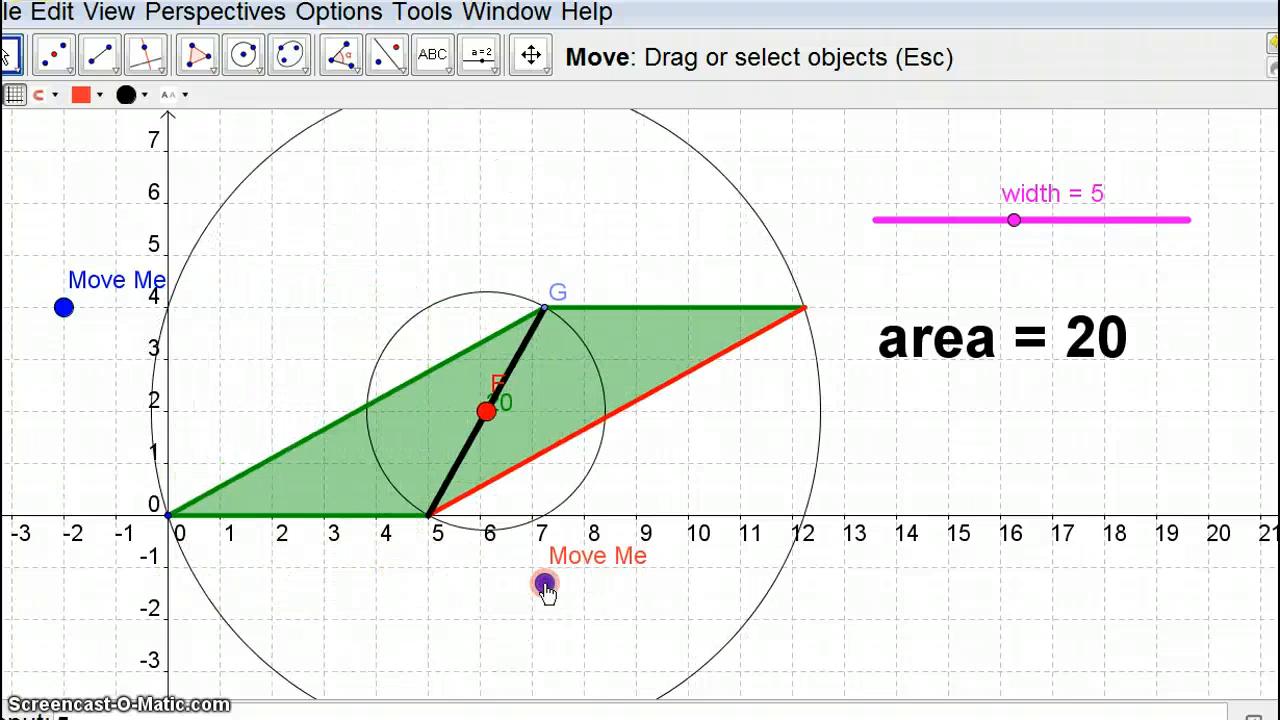